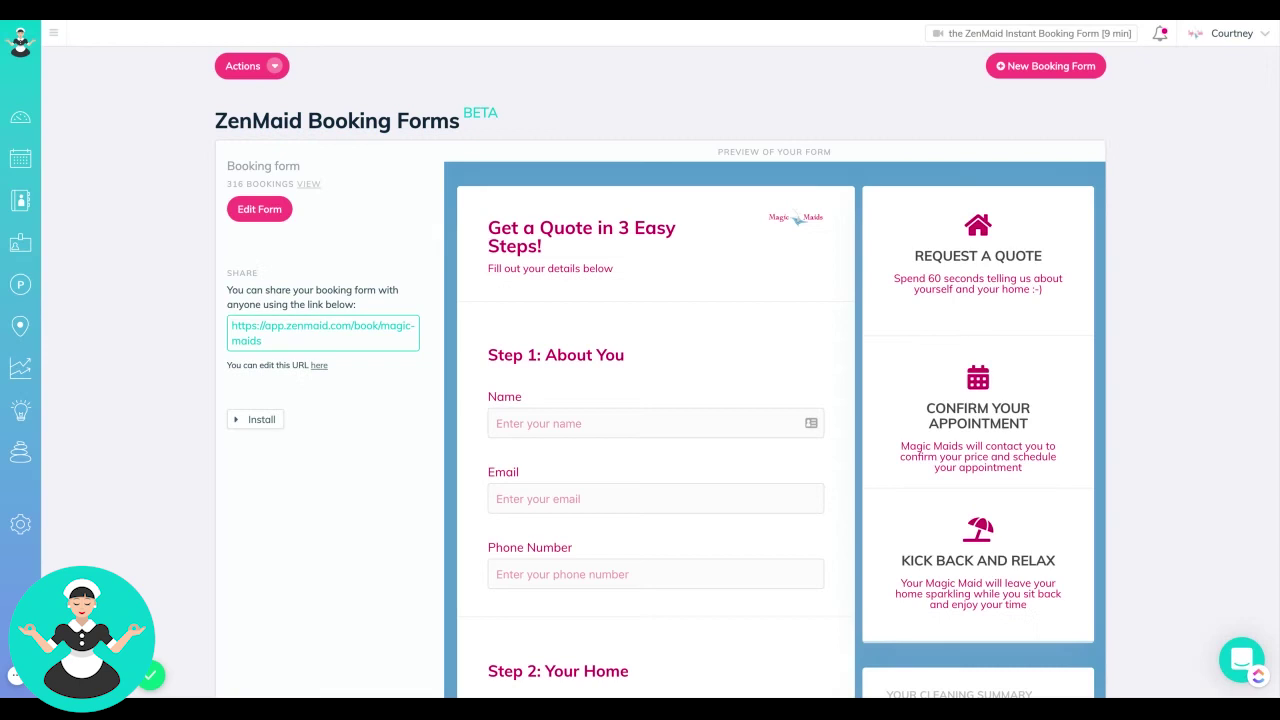
Open the booking form in the drag-and-drop editor and scroll down its sections.
mouse_move(18, 323)
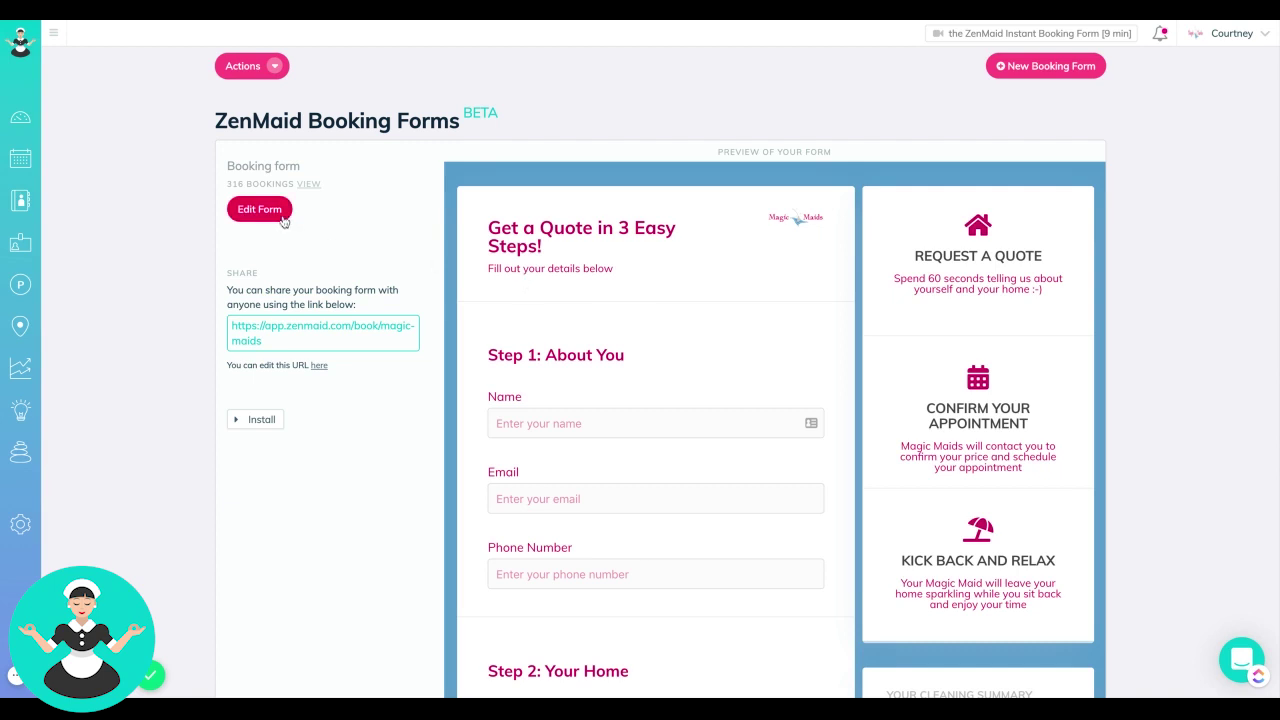
click(620, 280)
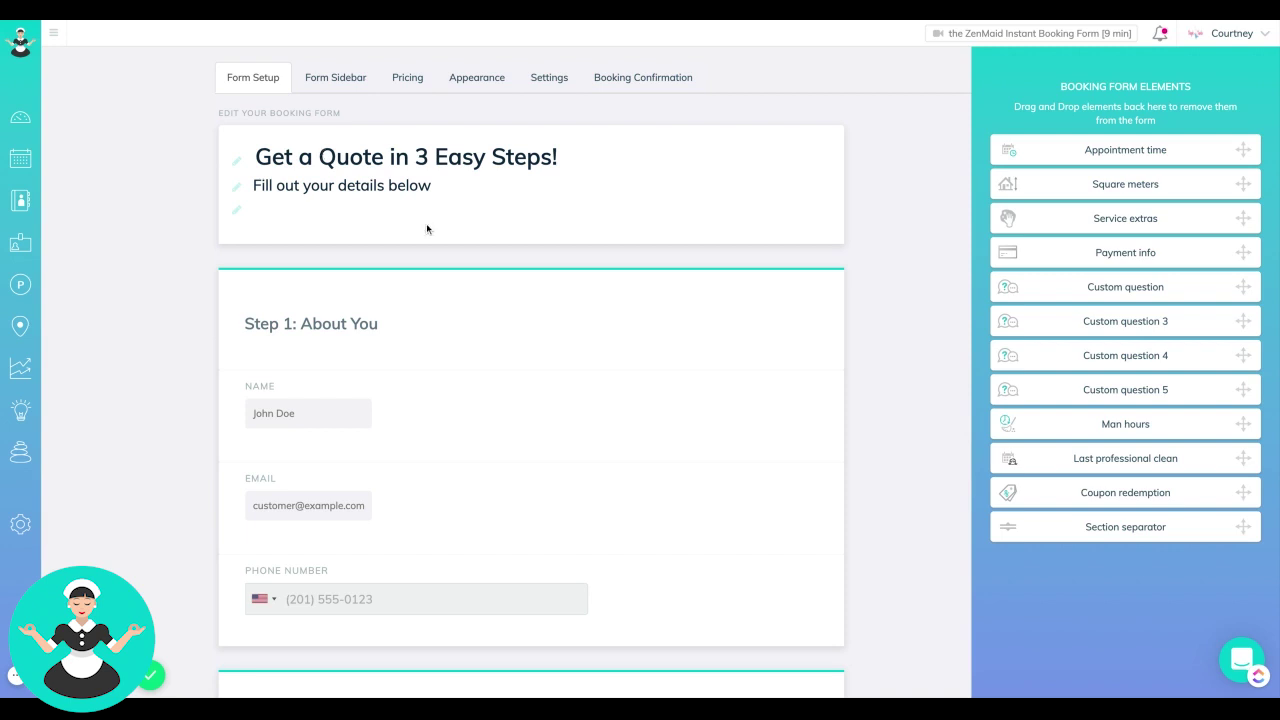
scroll(693, 431, down, 5)
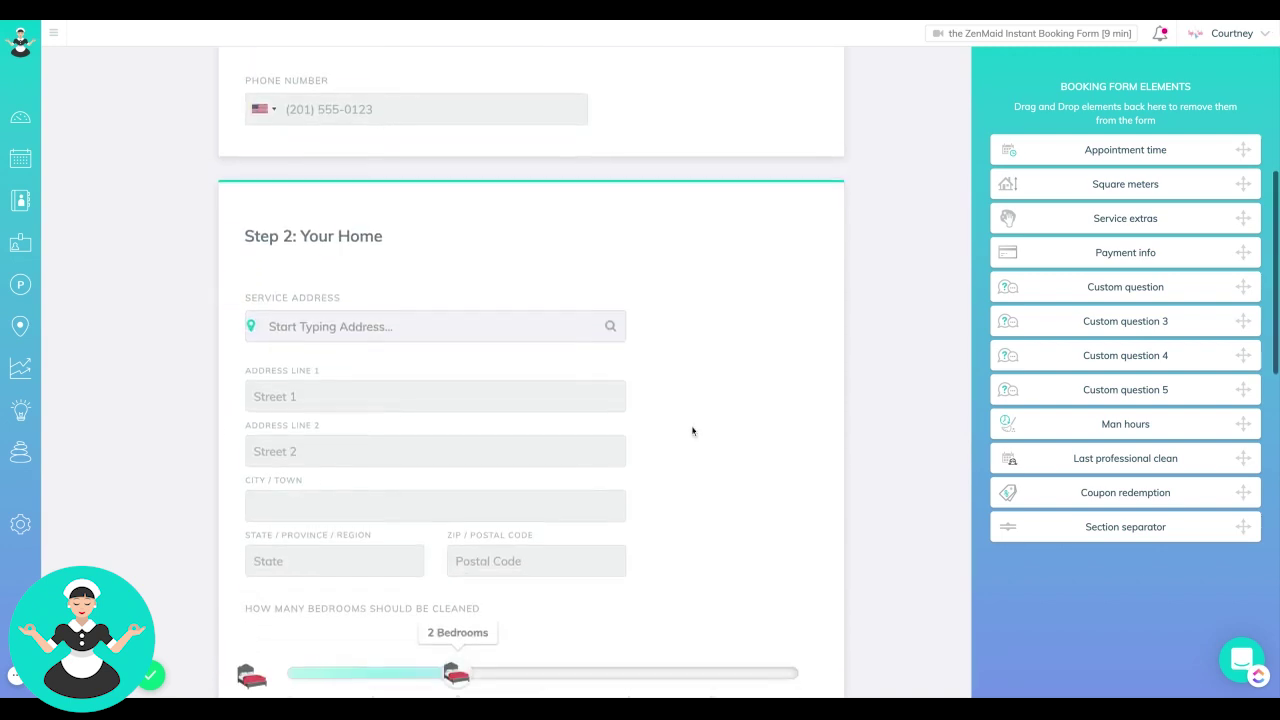
scroll(742, 407, down, 5)
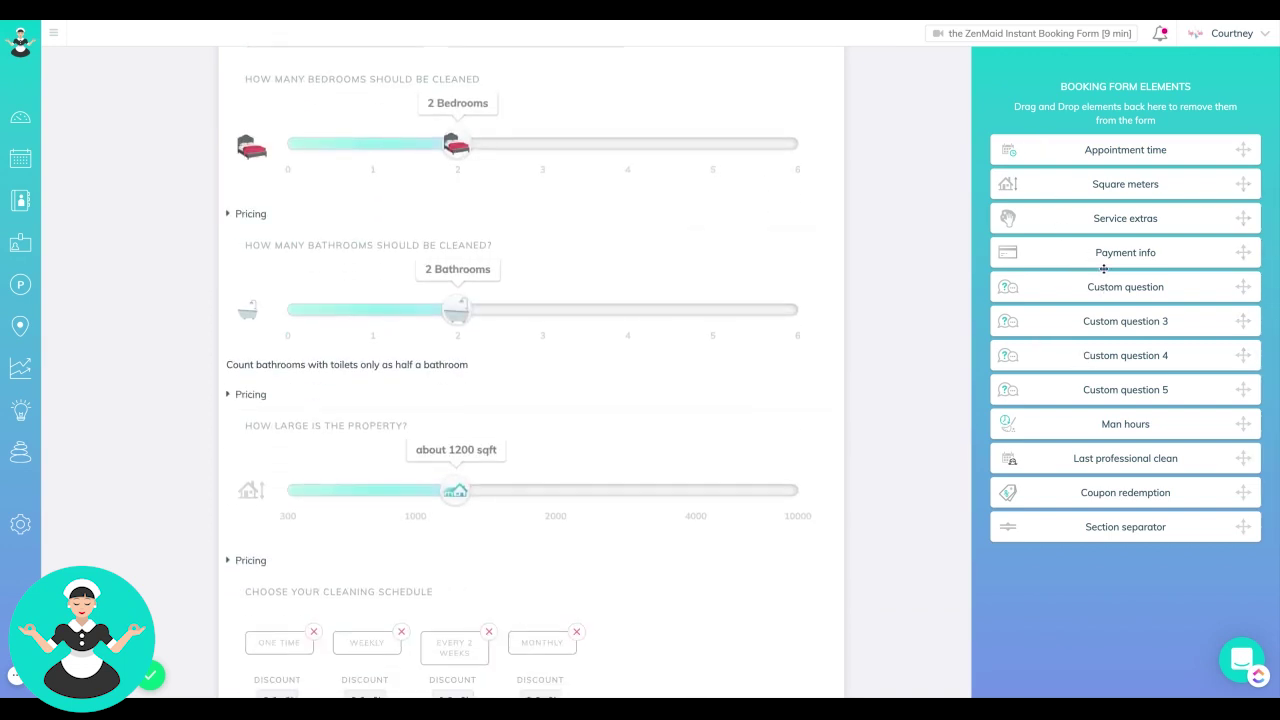
scroll(798, 455, down, 3)
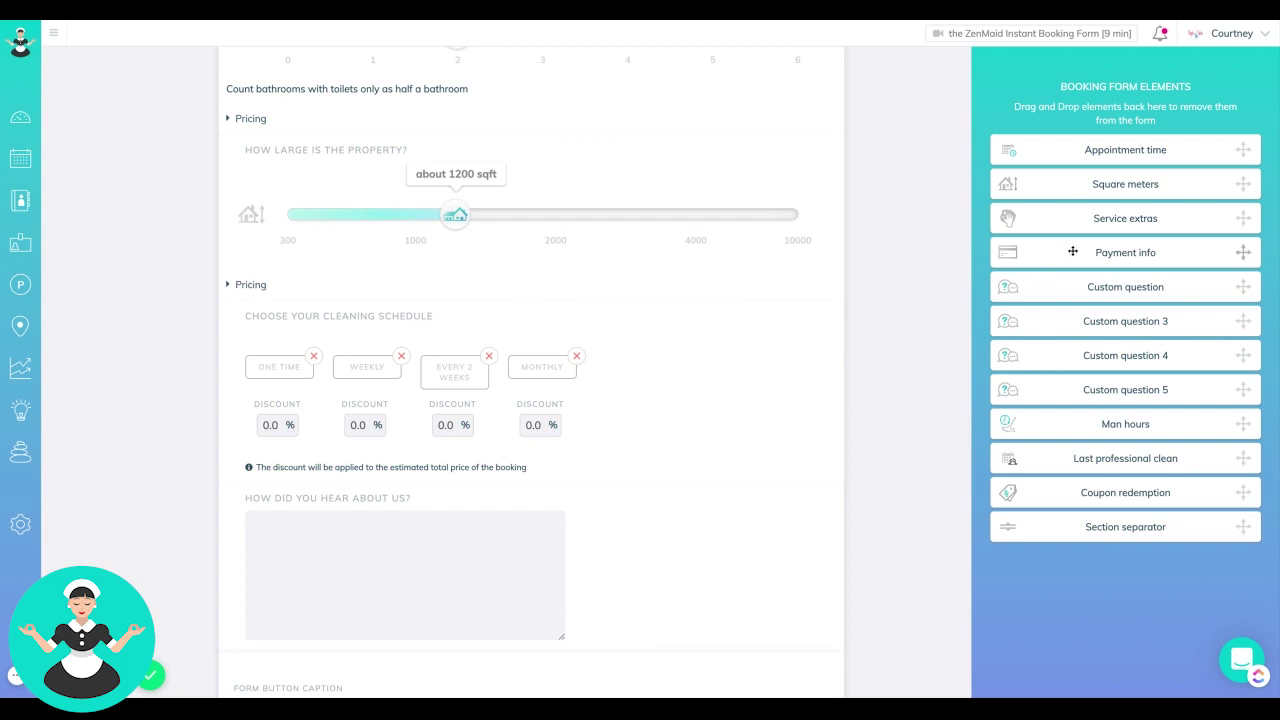
Add a Payment info section below the cleaning schedule, then drag it back out of the form.
drag(1072, 251, 600, 490)
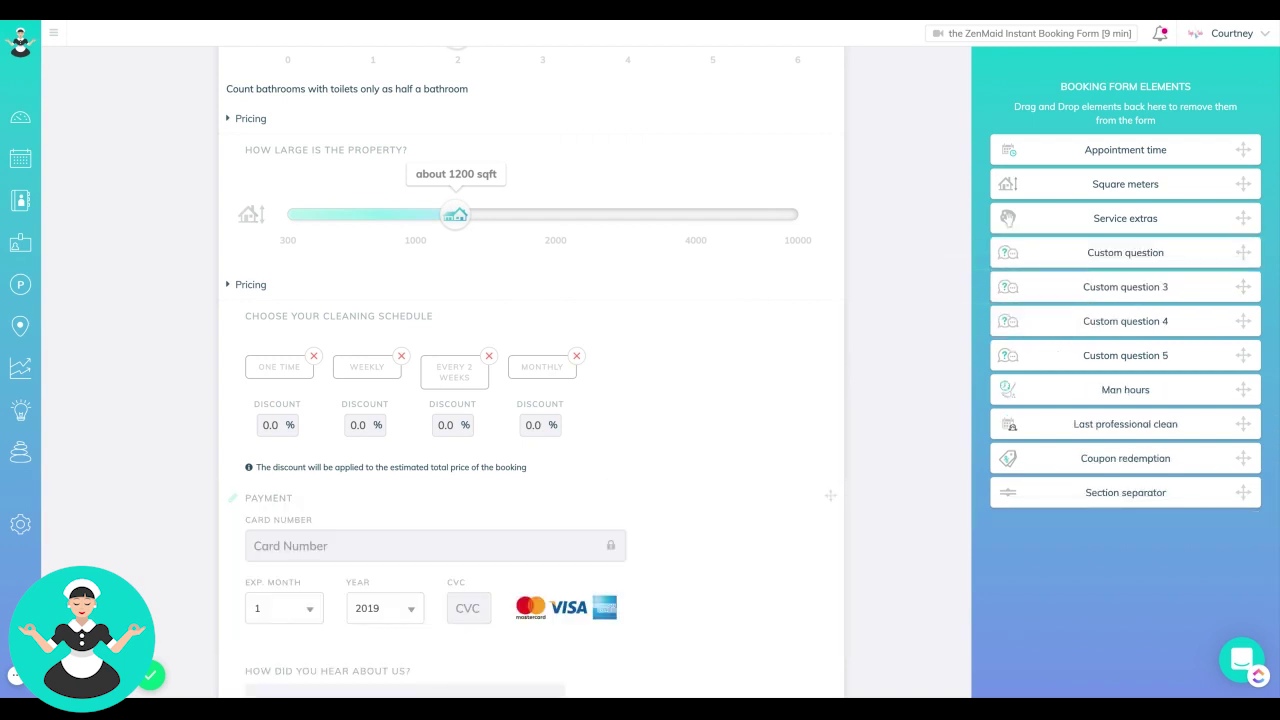
scroll(830, 495, down, 2)
drag(829, 287, 1120, 218)
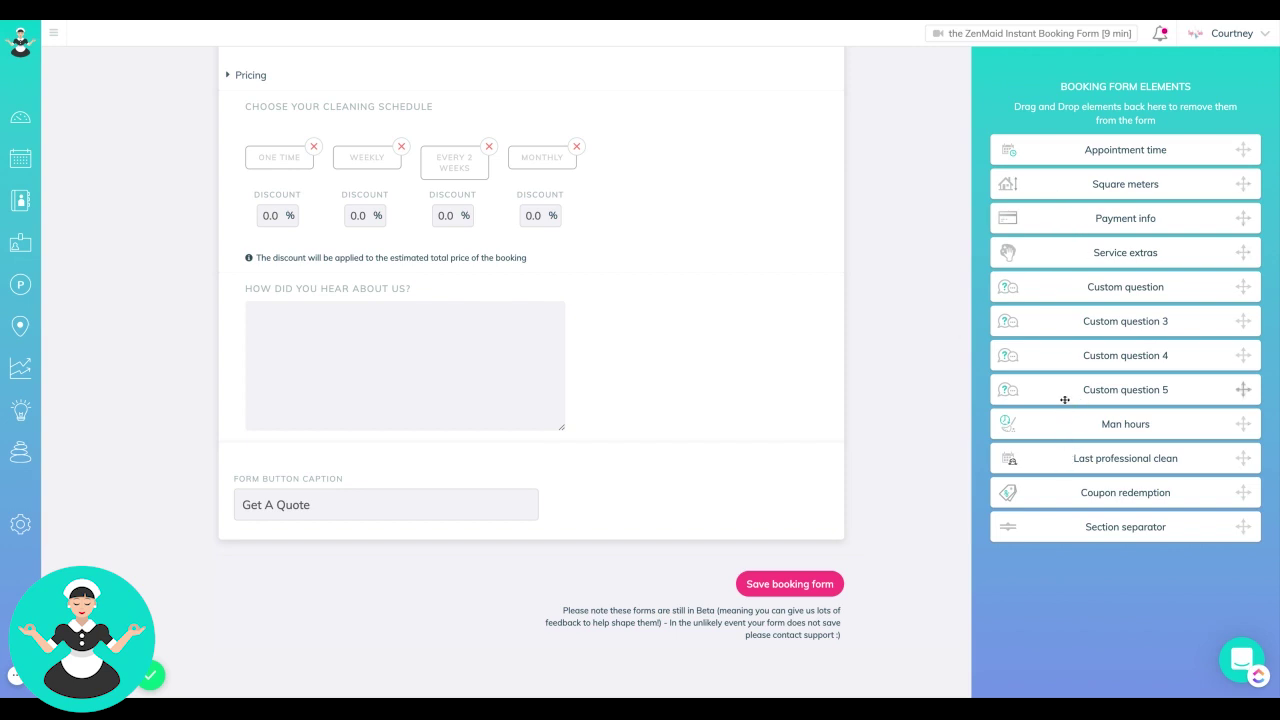
Add a Service extras section to the form and start a new extra with the Windows icon.
drag(1065, 256, 645, 386)
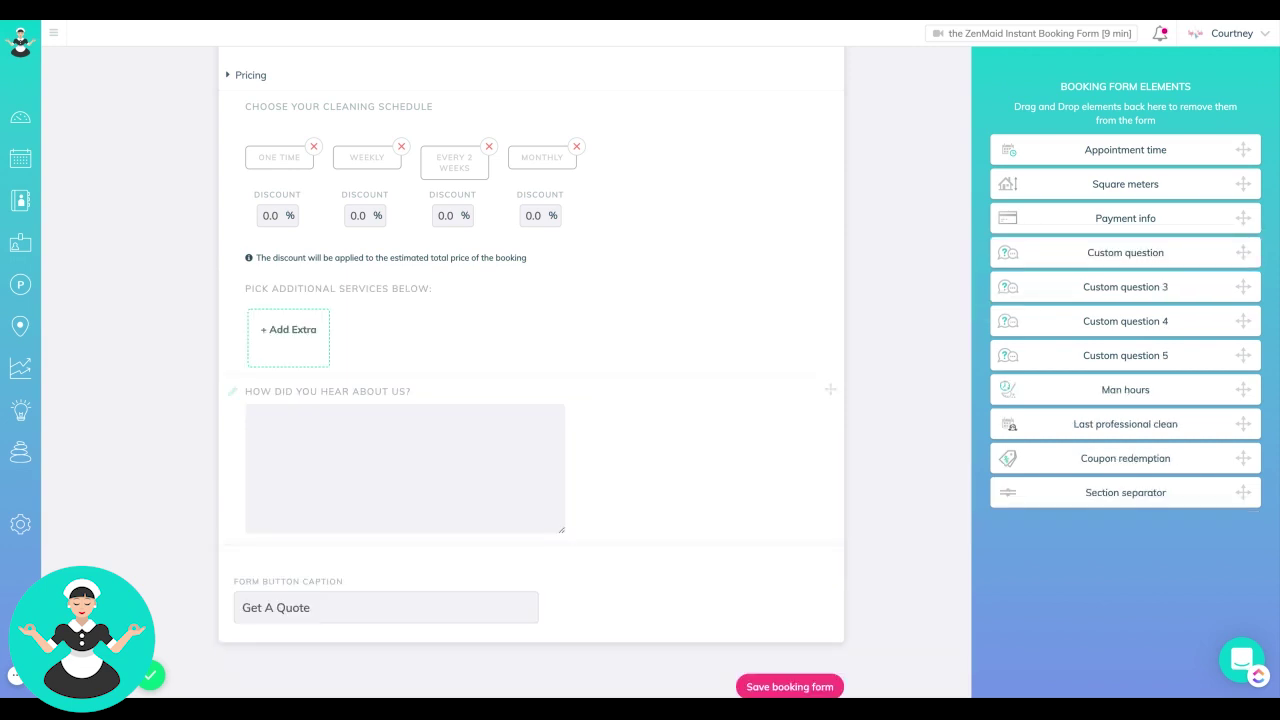
click(287, 348)
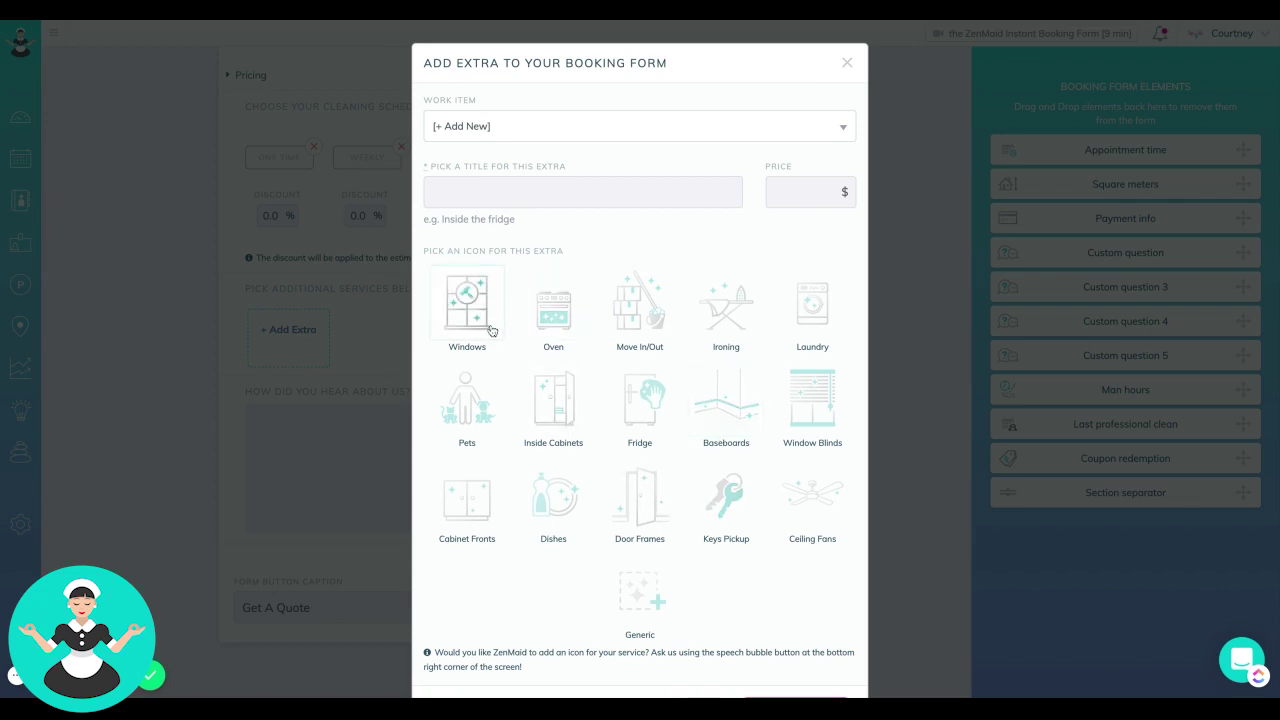
click(491, 330)
Title the extra 'Windows', set its price to $20, and add it to the form.
click(560, 186)
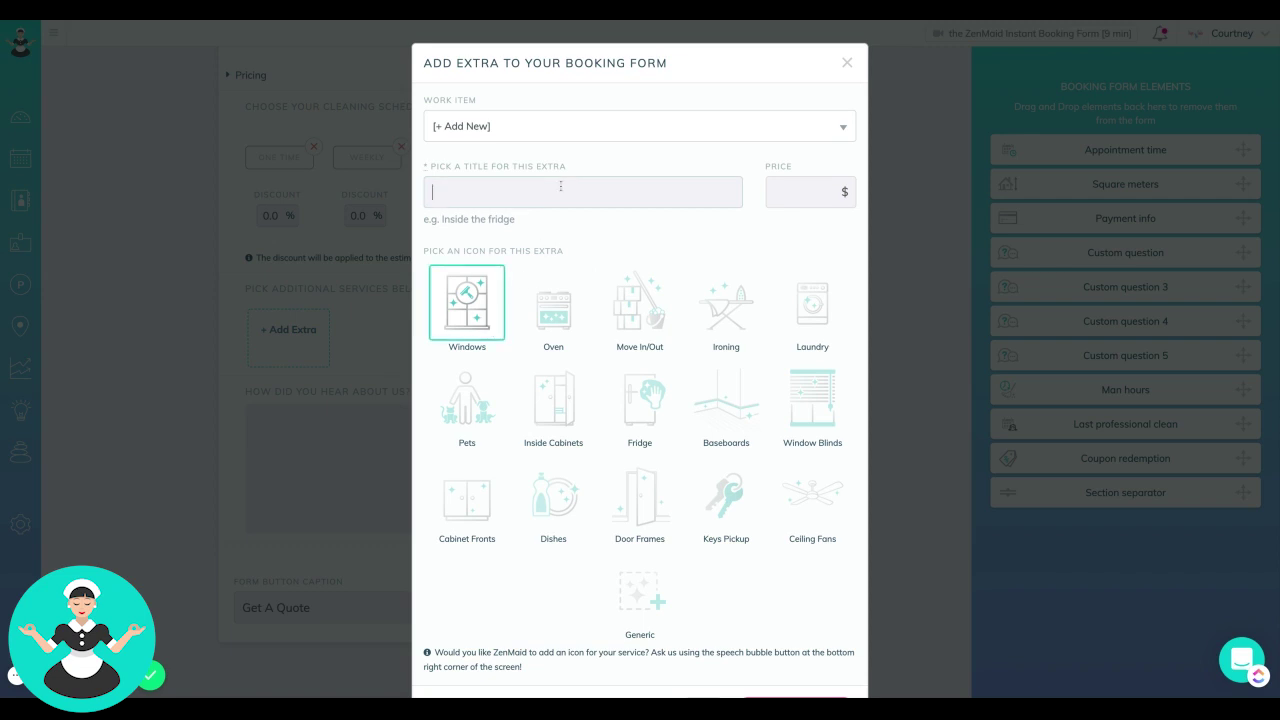
text(Wind)
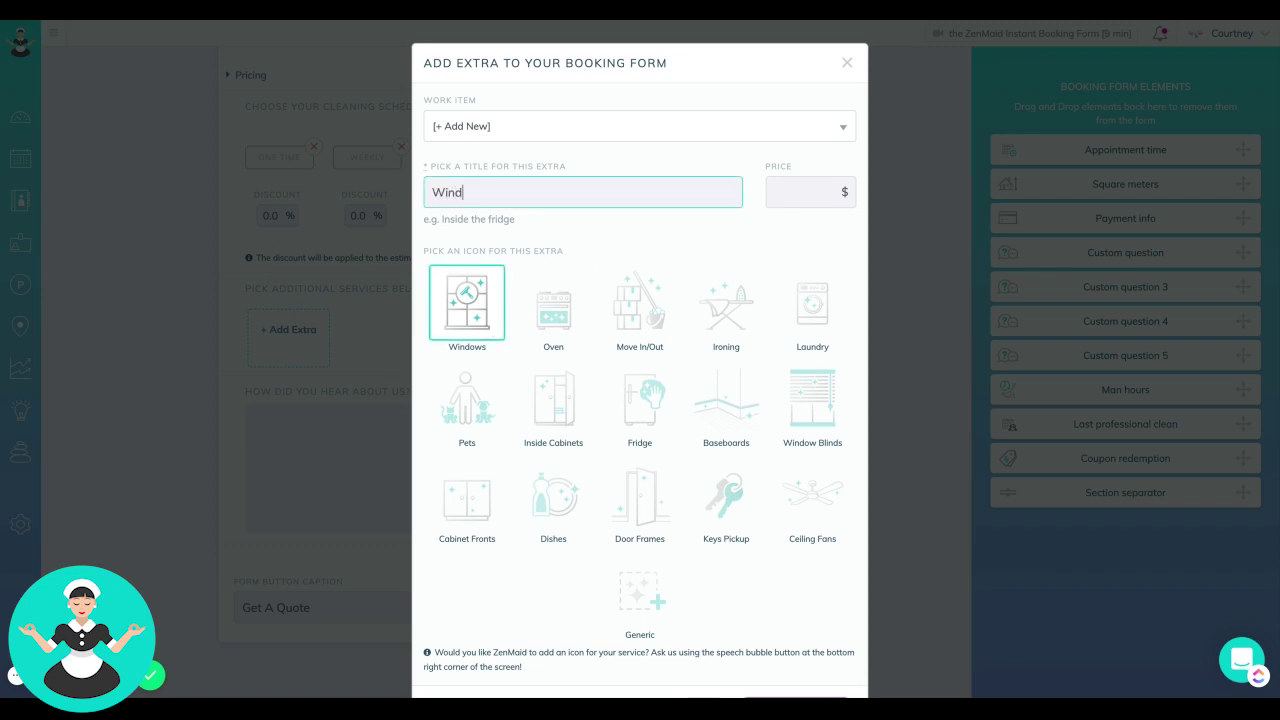
text(ows)
click(791, 187)
text($20)
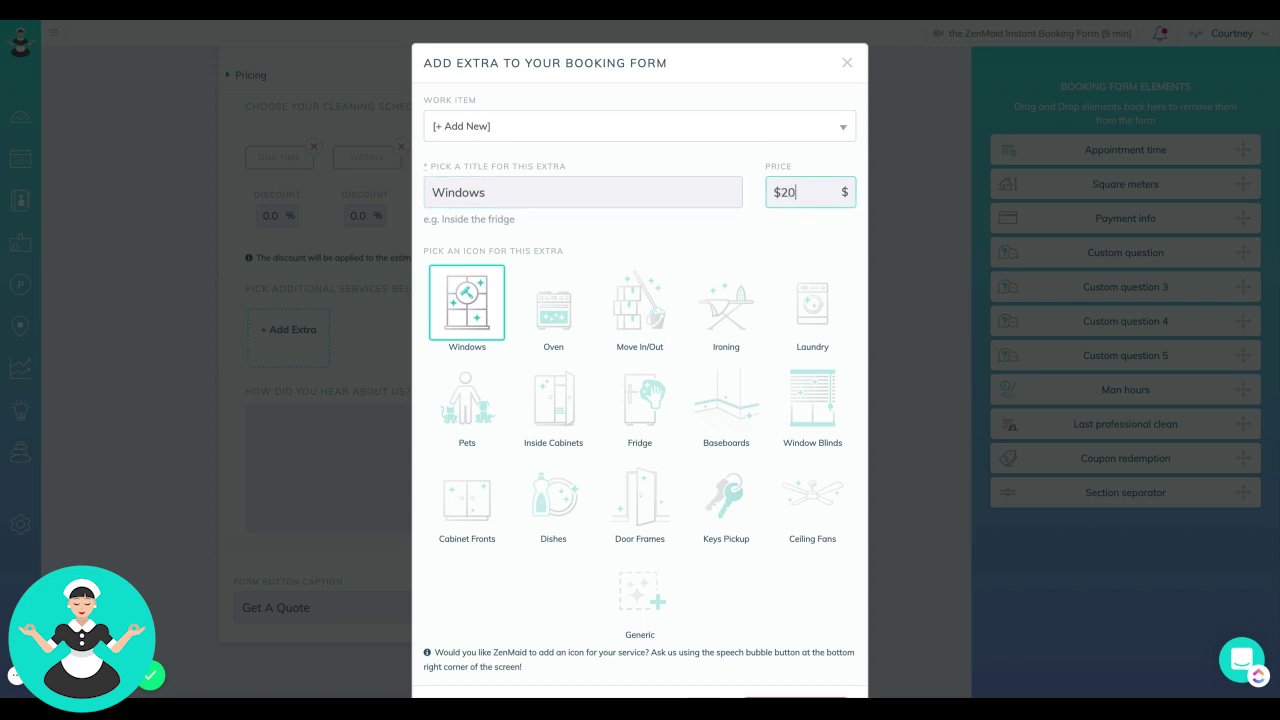
scroll(792, 437, down, 1)
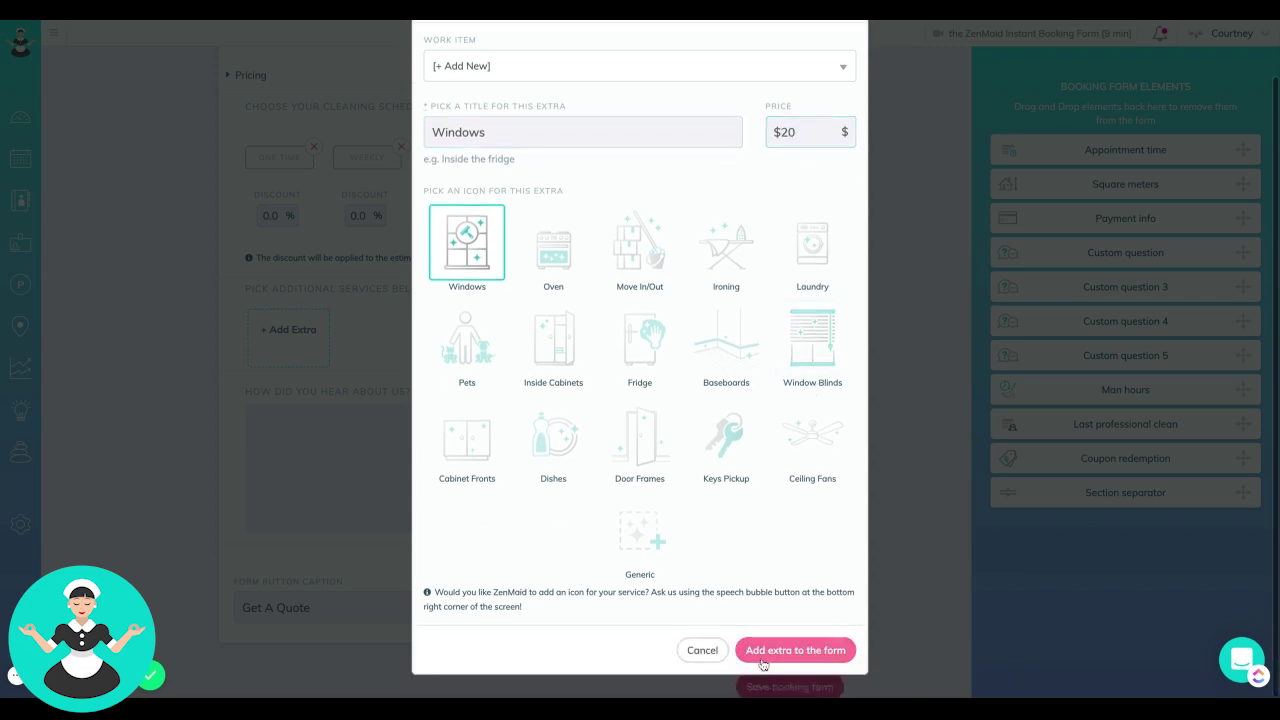
click(795, 650)
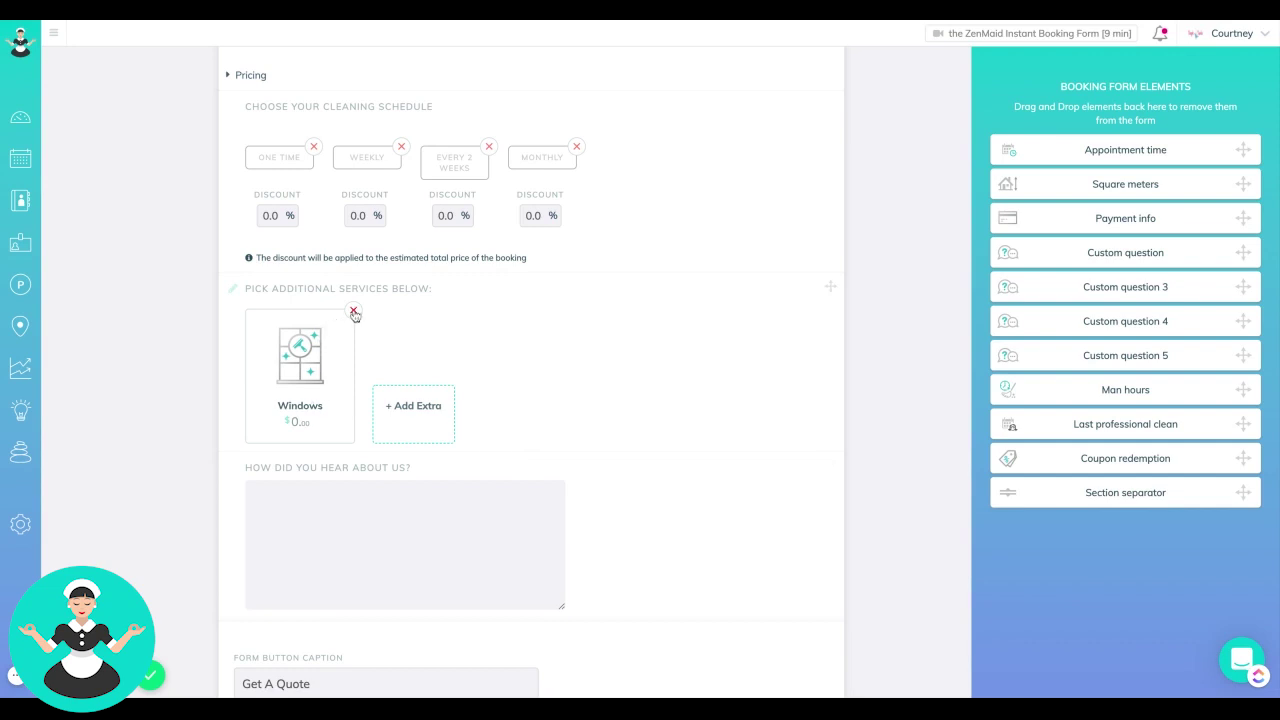
Delete the Windows extra and drag the Pick additional services section back to the elements panel.
click(353, 312)
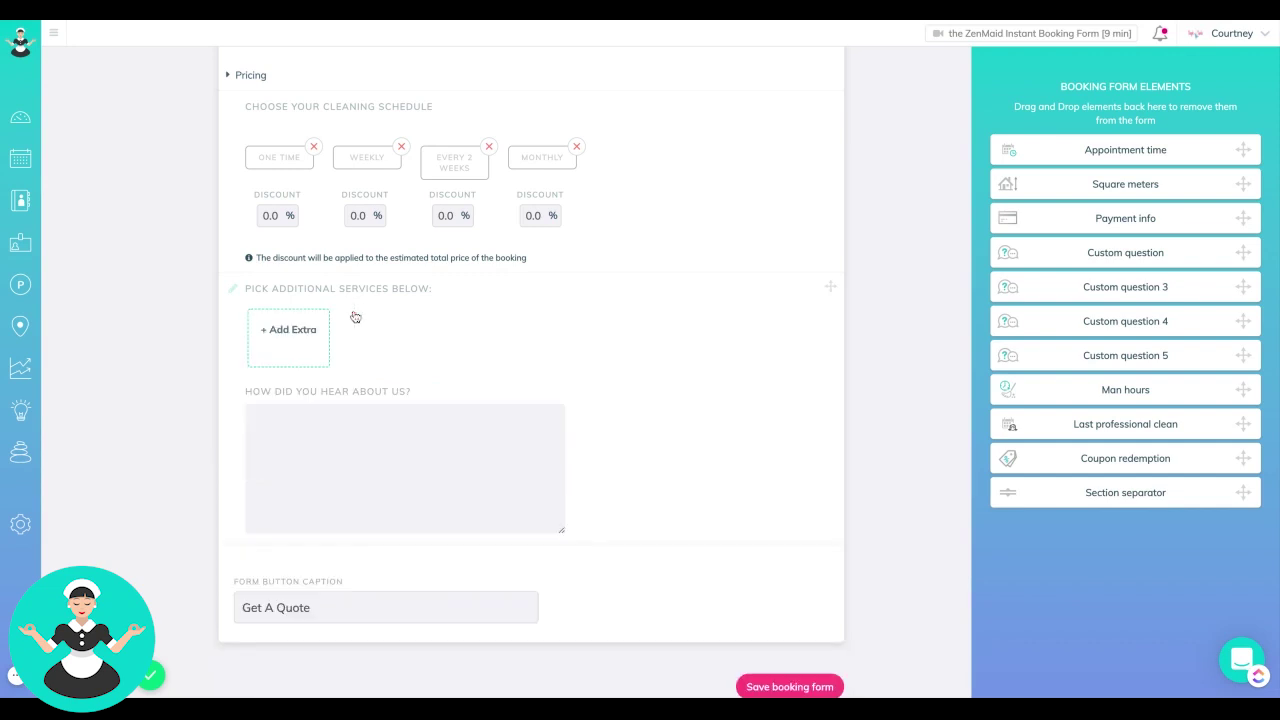
drag(830, 287, 829, 286)
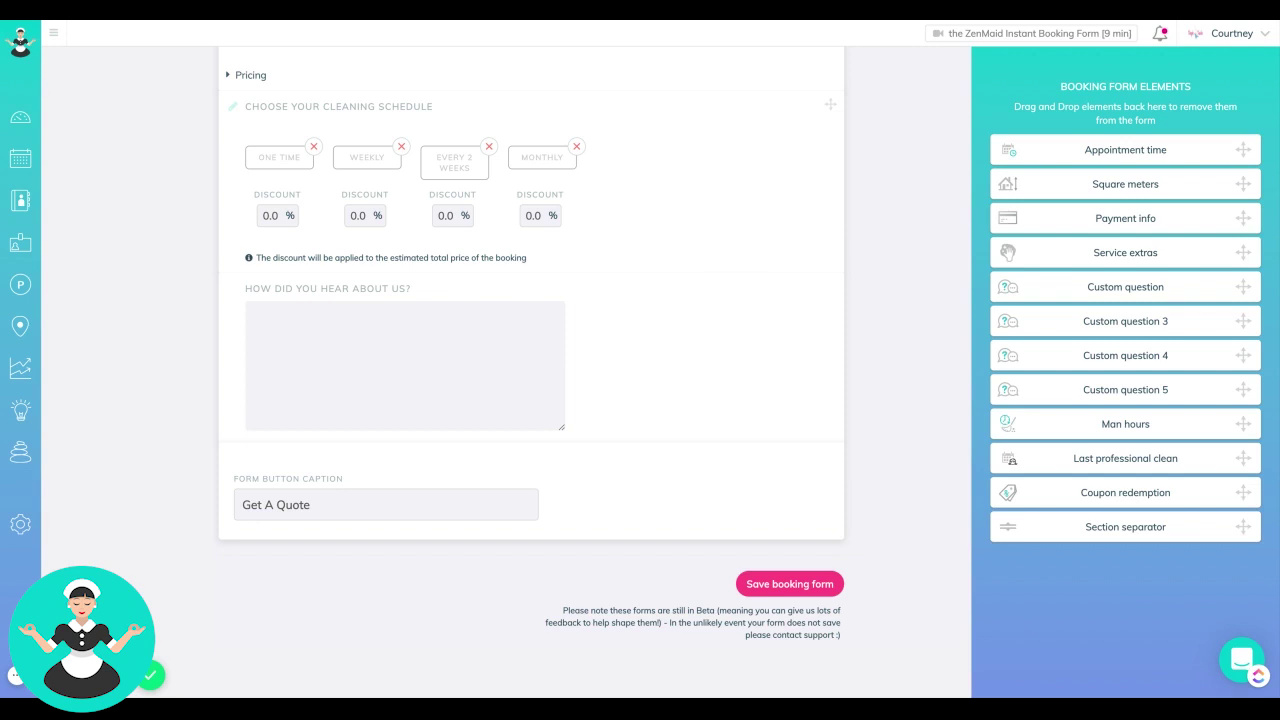
scroll(531, 370, up, 4)
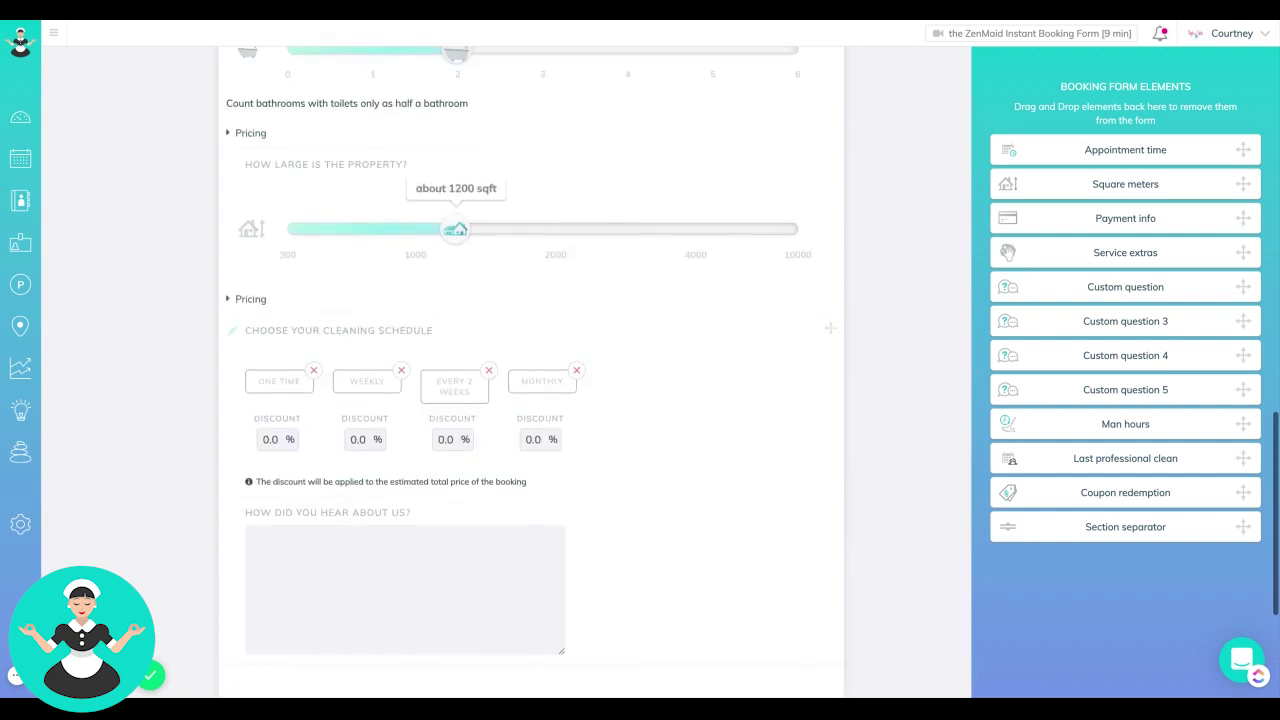
scroll(531, 370, down, 4)
scroll(531, 370, up, 4)
scroll(725, 163, up, 6)
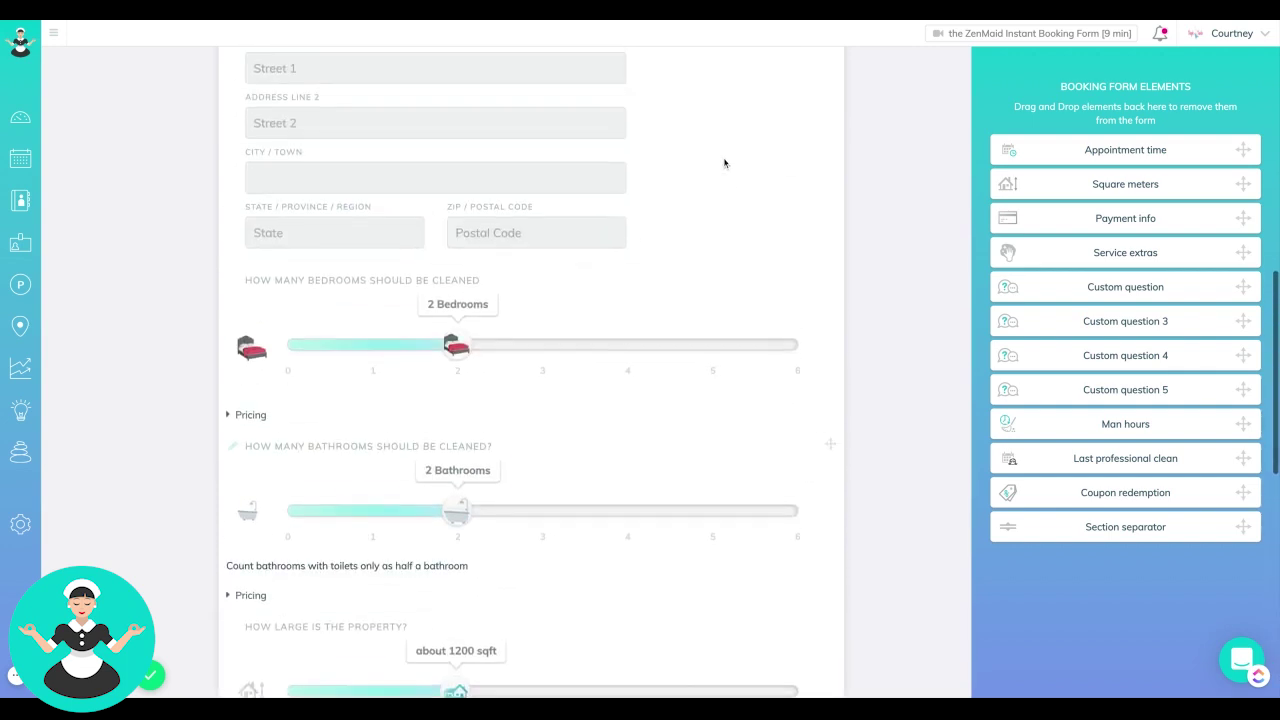
scroll(725, 163, up, 5)
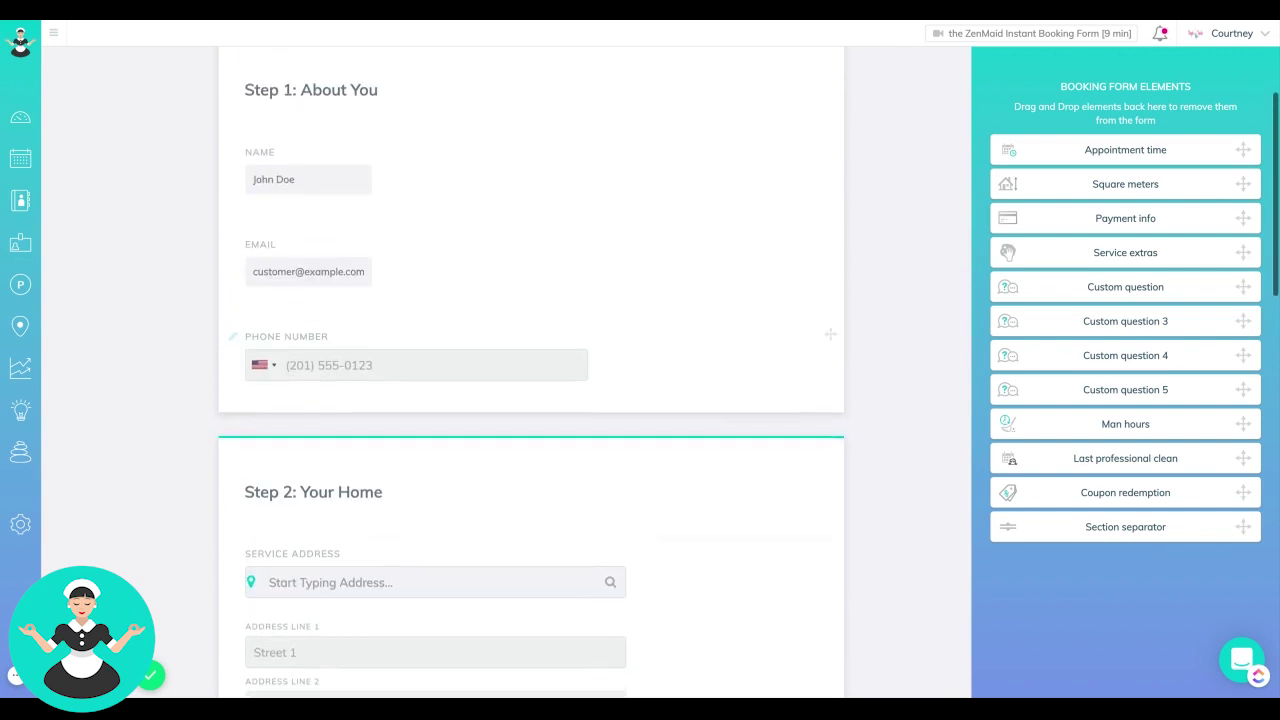
scroll(531, 370, up, 3)
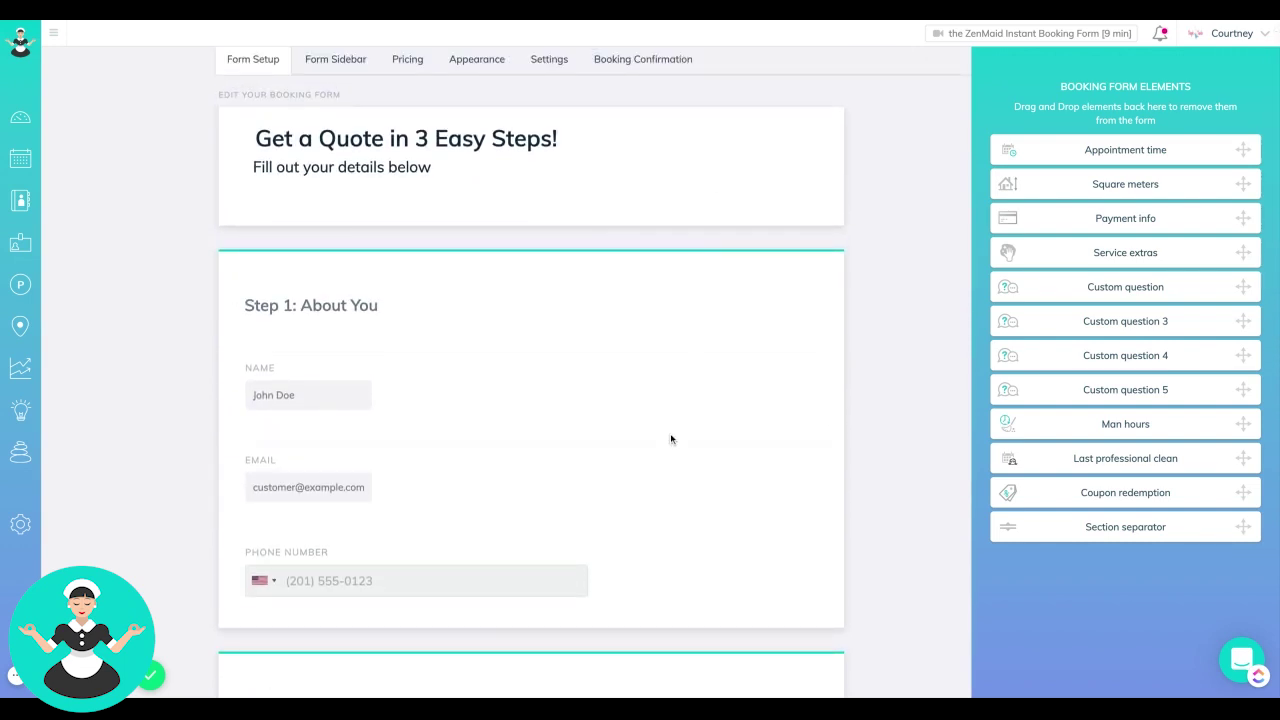
Save the changes to the booking form.
scroll(670, 437, down, 5)
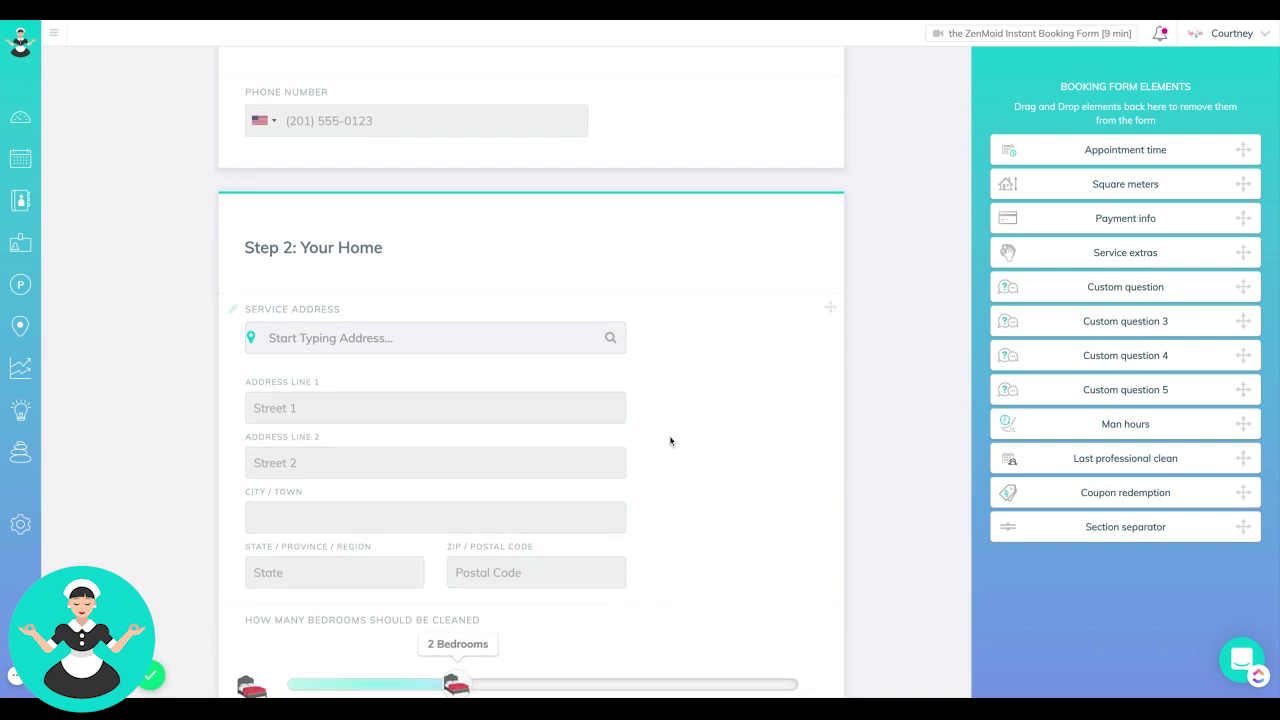
scroll(778, 497, down, 11)
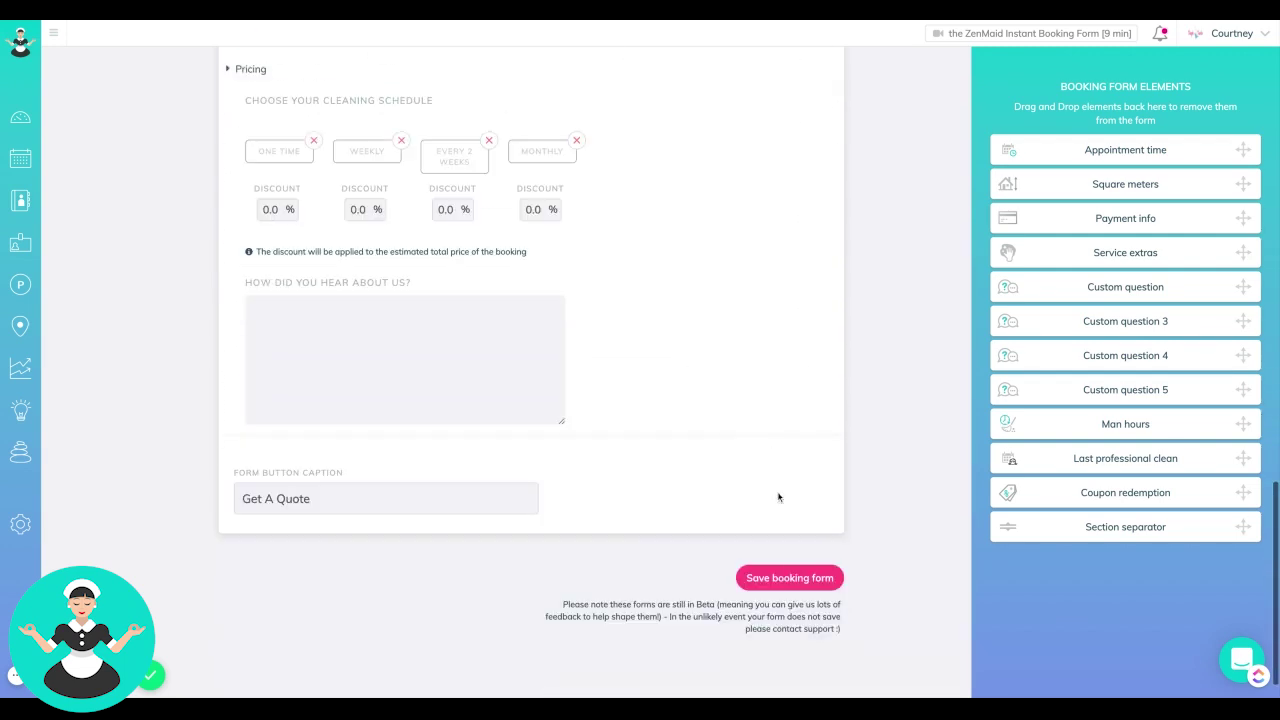
click(791, 583)
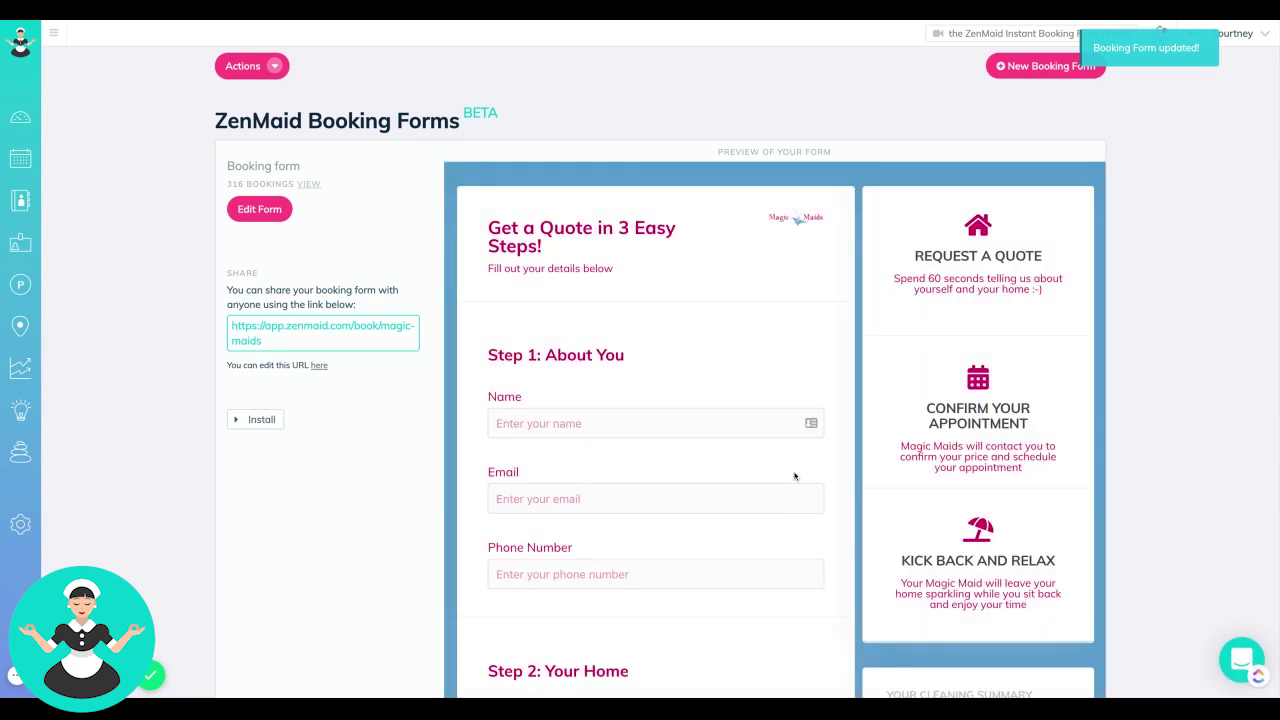
Display the Website Install embed code and select the shareable booking-form link.
click(256, 420)
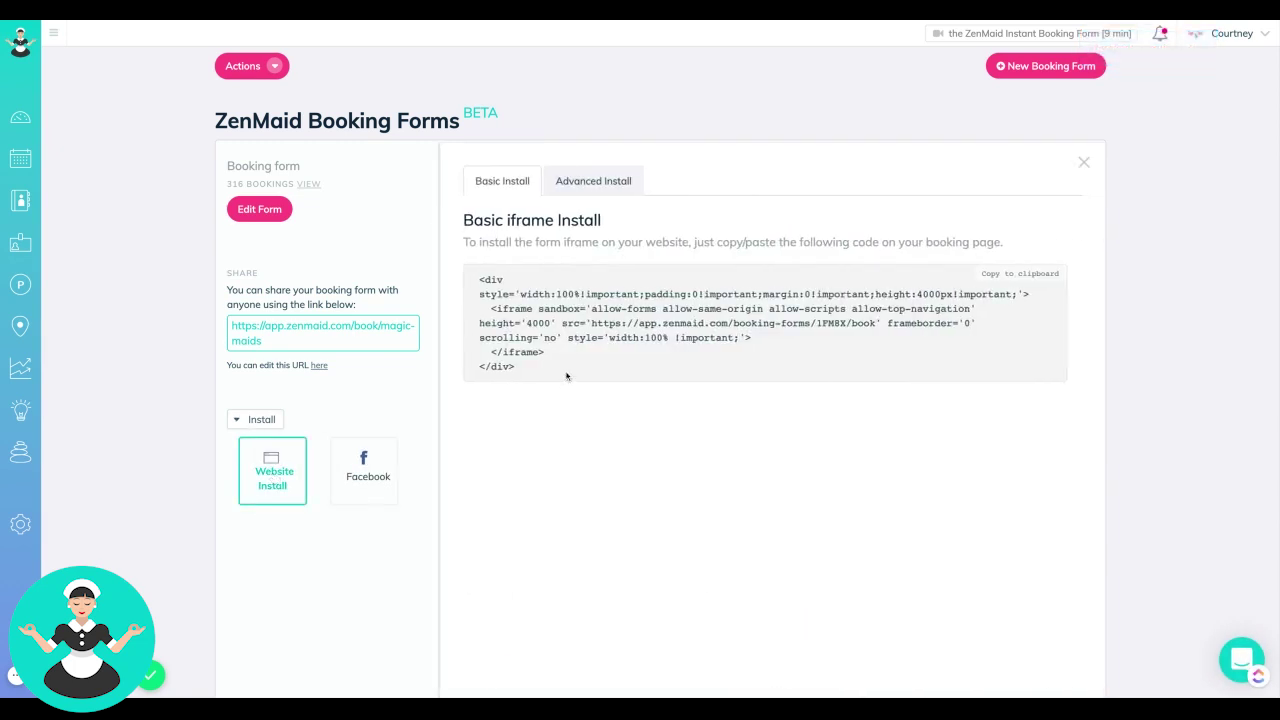
click(532, 375)
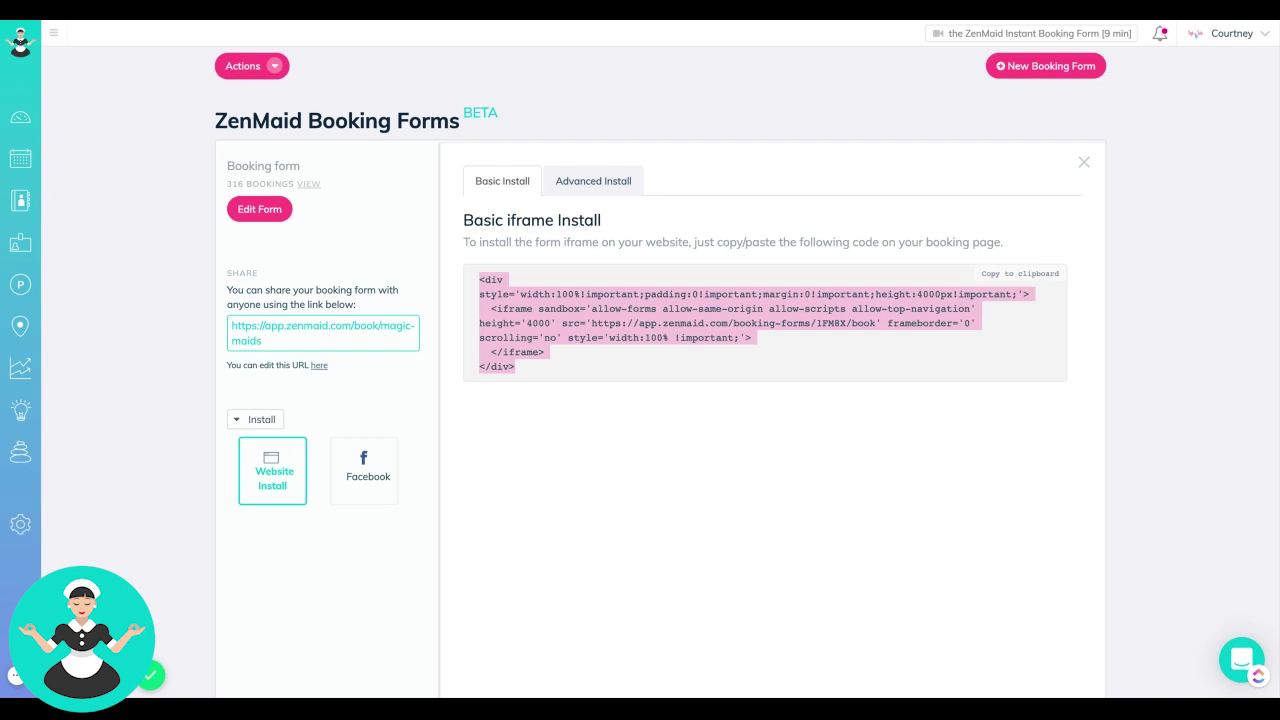
click(276, 345)
click(276, 345)
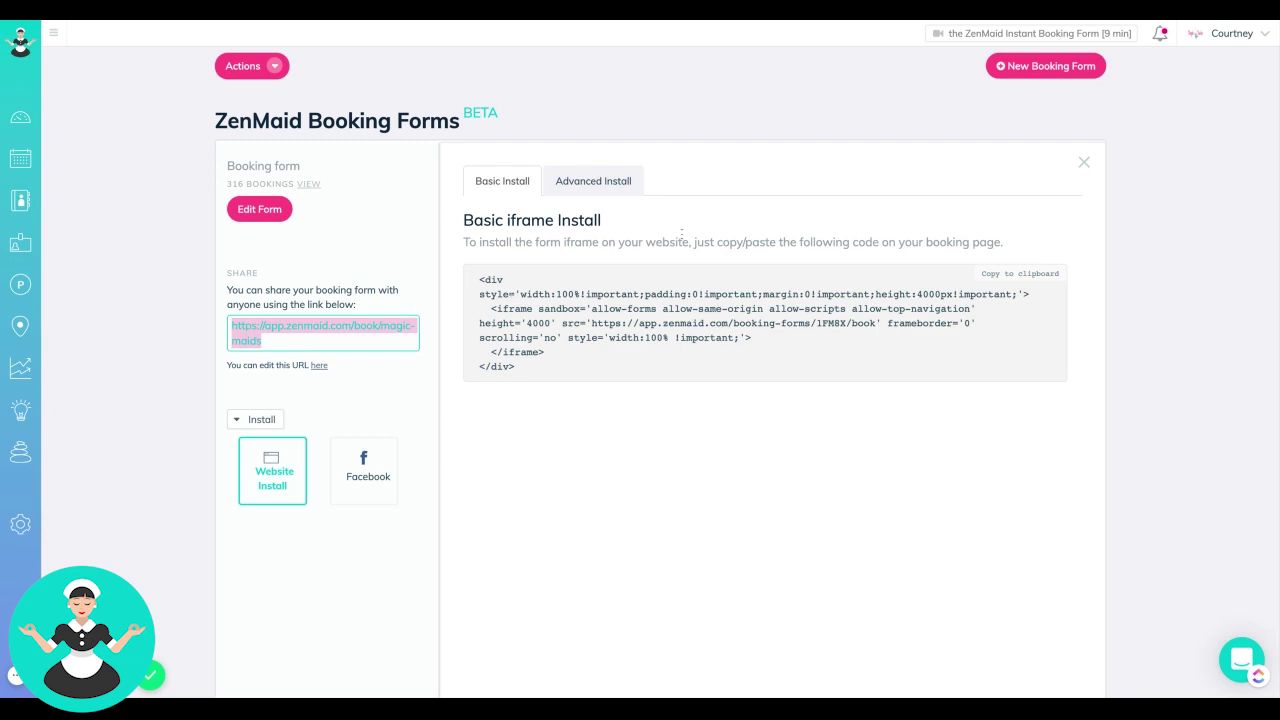
click(617, 190)
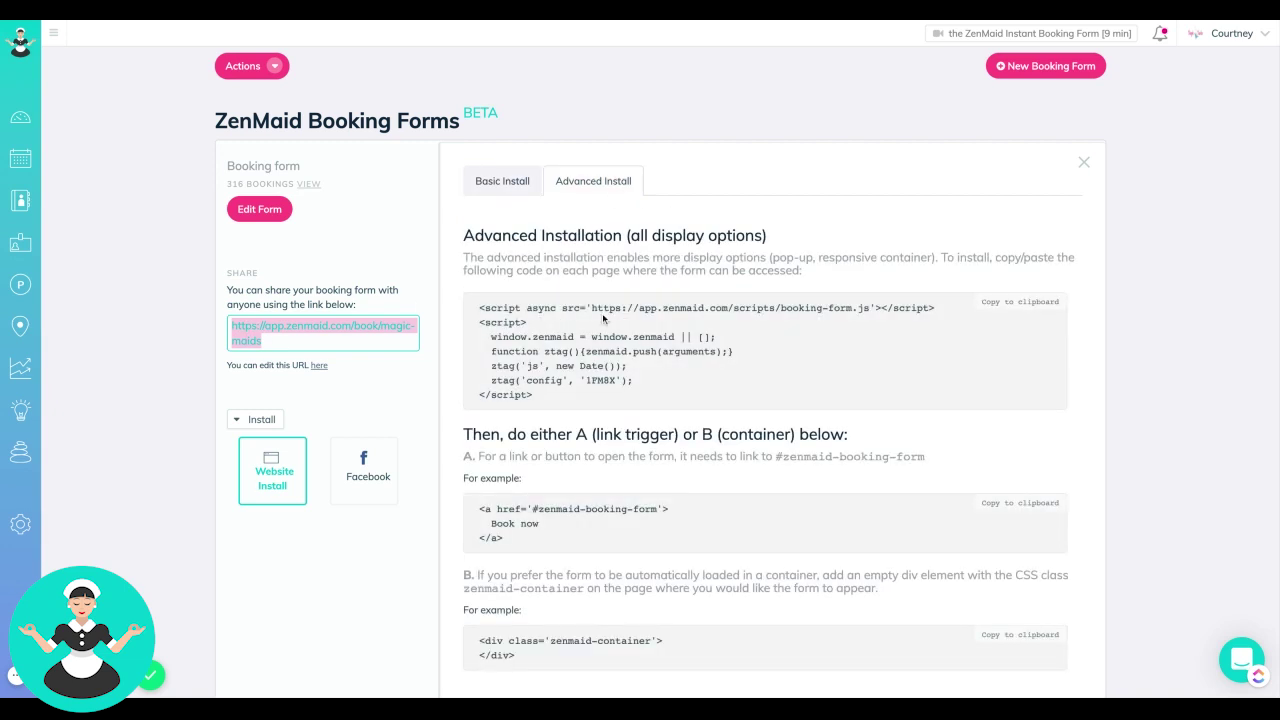
Scroll through the advanced install script and its link-trigger and container snippets.
scroll(637, 418, down, 2)
scroll(637, 418, down, 2)
scroll(634, 420, up, 4)
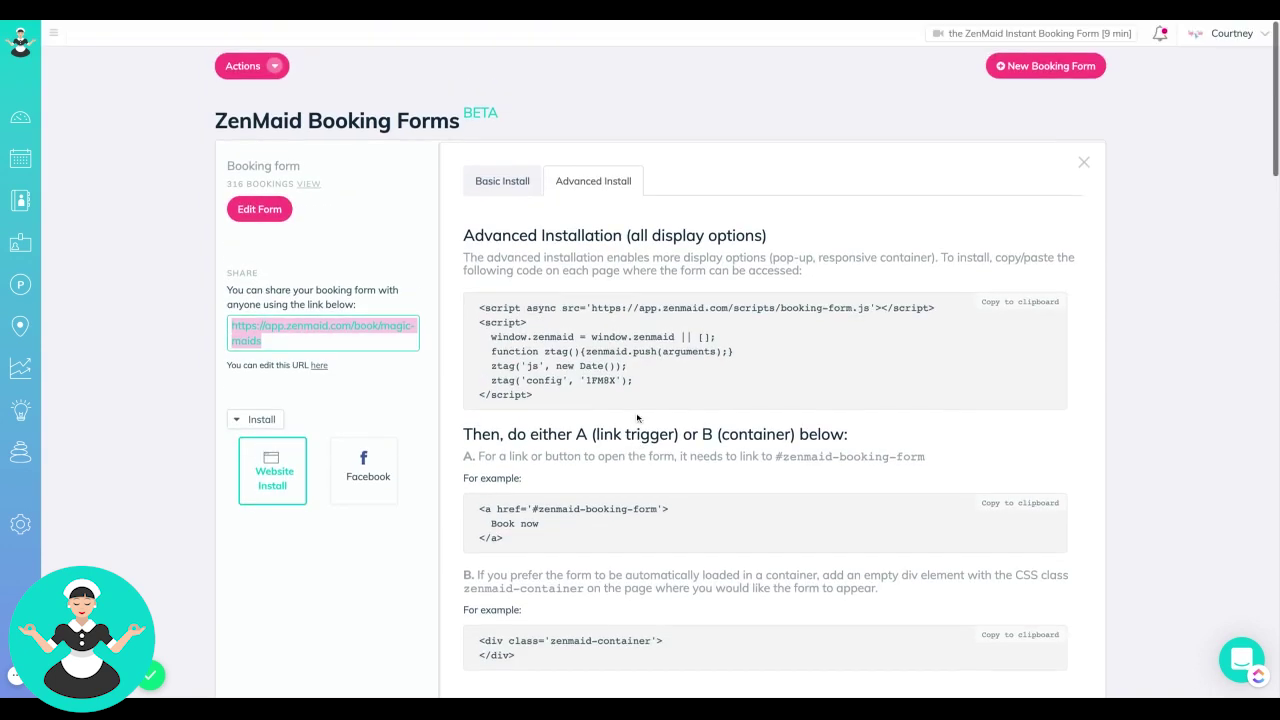